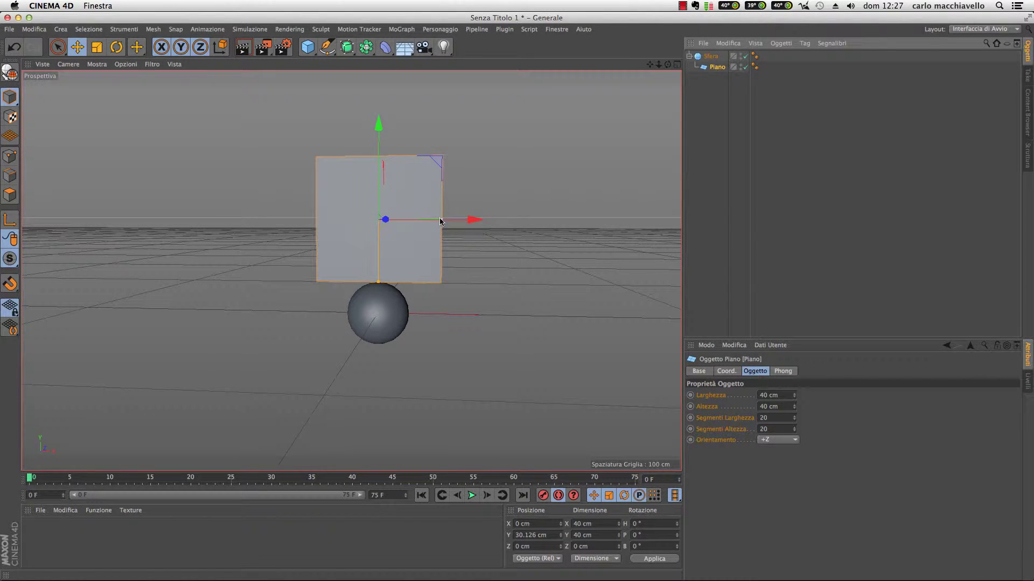
Select the sphere and activate the Scale tool in Model mode.
{"action": "left_click", "coordinate": [16, 100]}
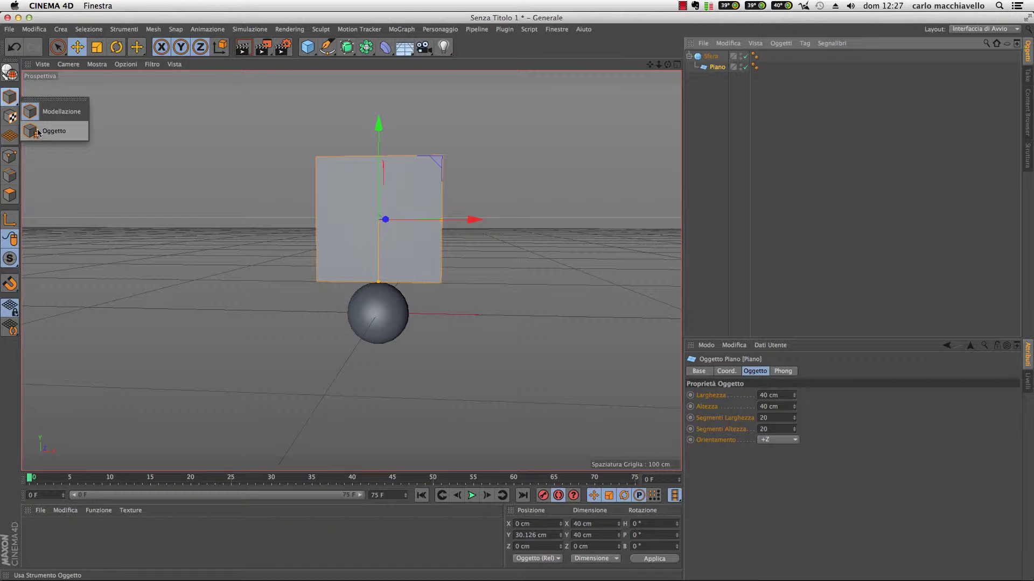
{"action": "left_click", "coordinate": [59, 111]}
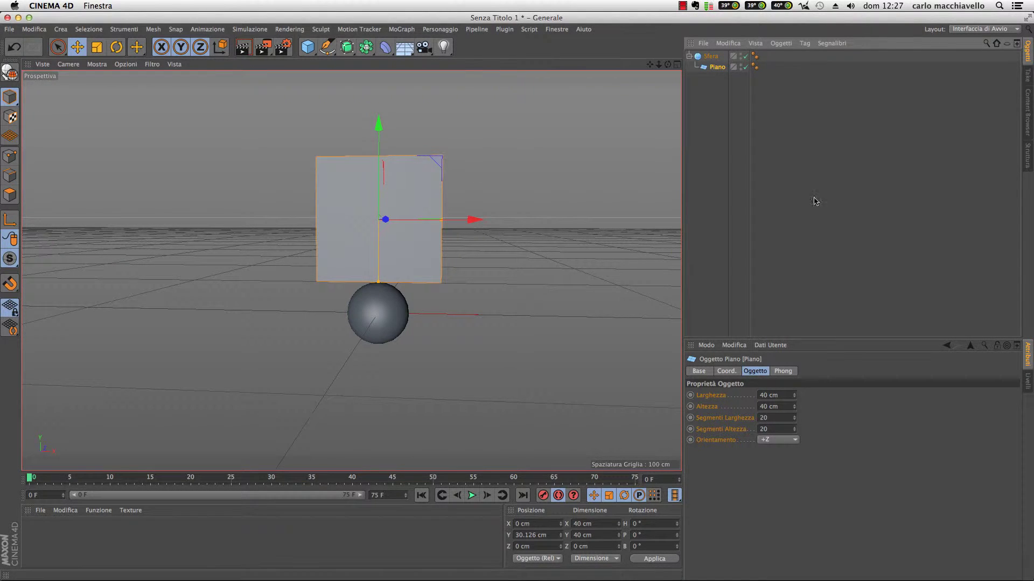
{"action": "left_click", "coordinate": [398, 320]}
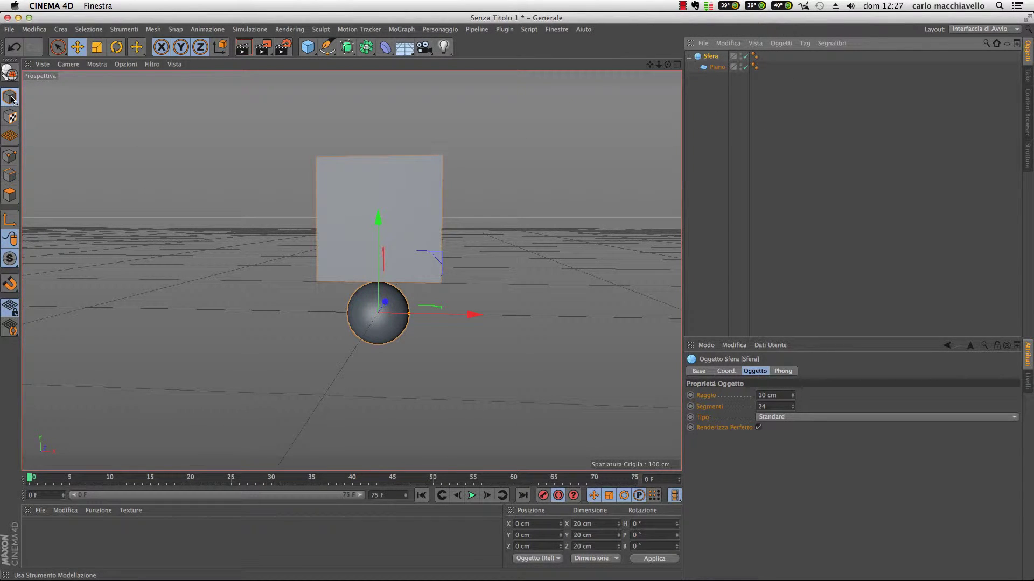
{"action": "left_click_drag", "start_coordinate": [10, 97], "coordinate": [70, 111]}
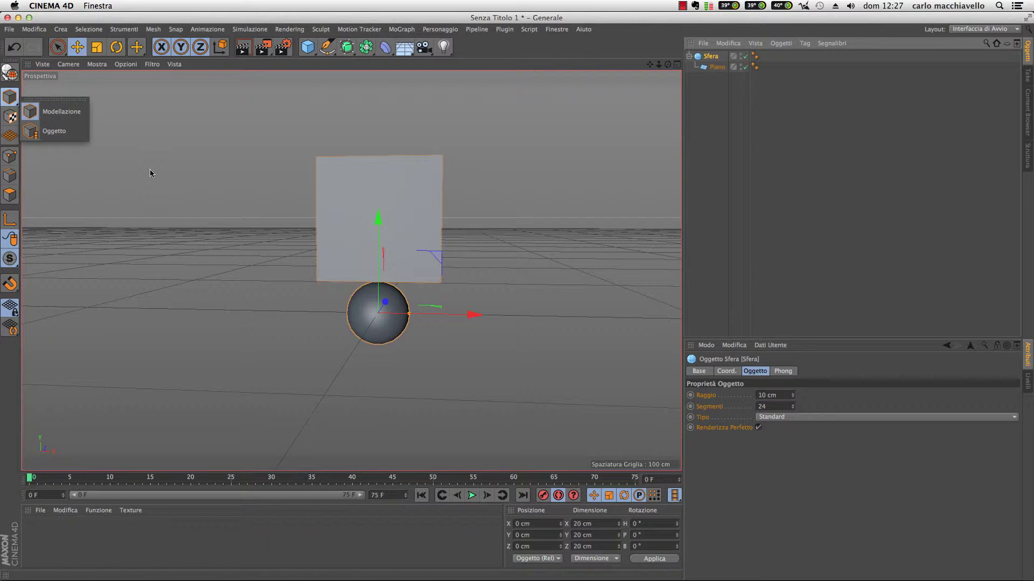
{"action": "left_click", "coordinate": [97, 47]}
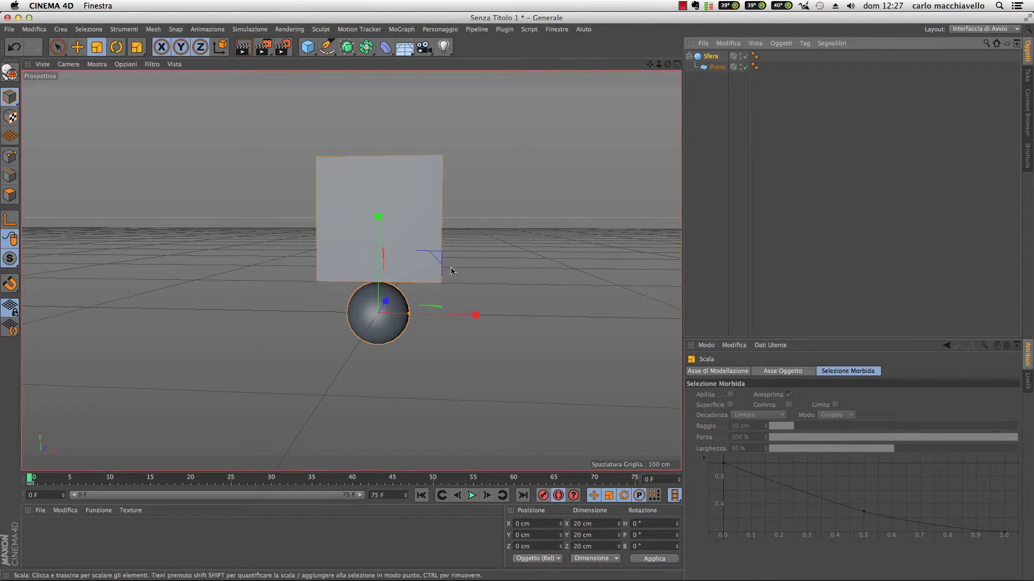
Scale the sphere in Model mode, sizing it between about 21 and 35.7 cm, including at frame 75.
{"action": "left_click_drag", "start_coordinate": [386, 223], "coordinate": [392, 217]}
{"action": "left_click_drag", "start_coordinate": [344, 478], "coordinate": [352, 478]}
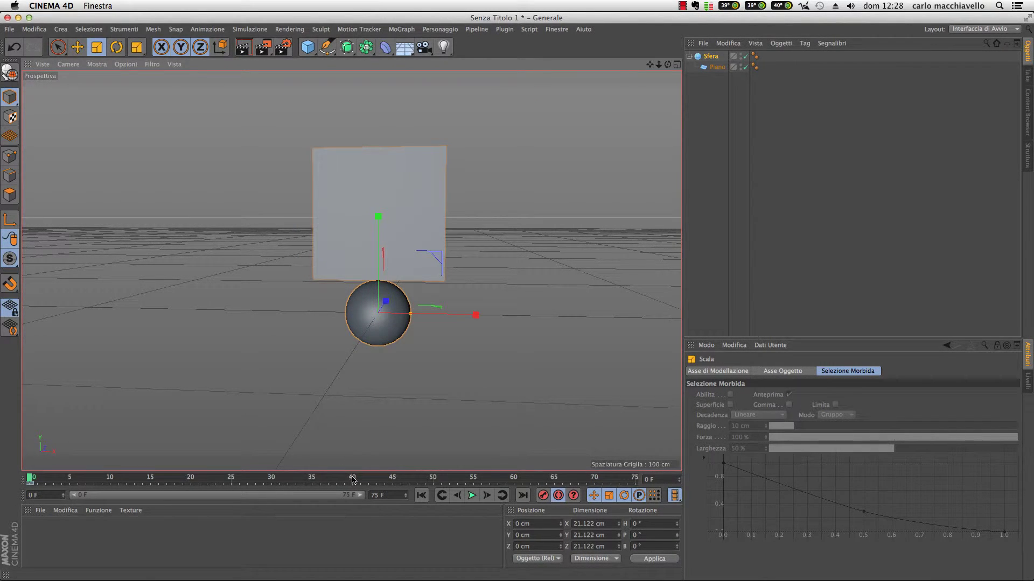
{"action": "left_click_drag", "start_coordinate": [376, 219], "coordinate": [383, 154]}
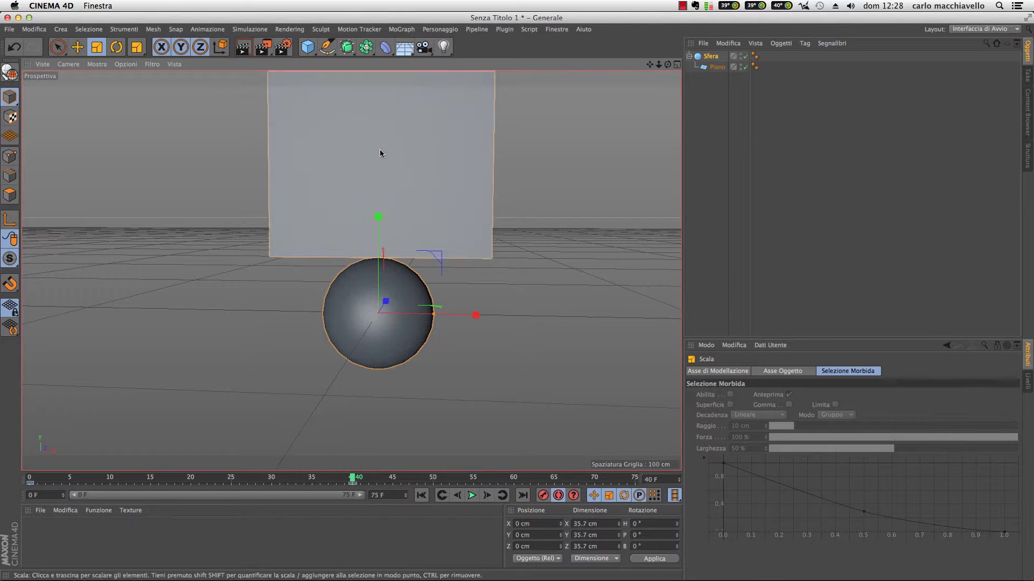
{"action": "left_click", "coordinate": [633, 478]}
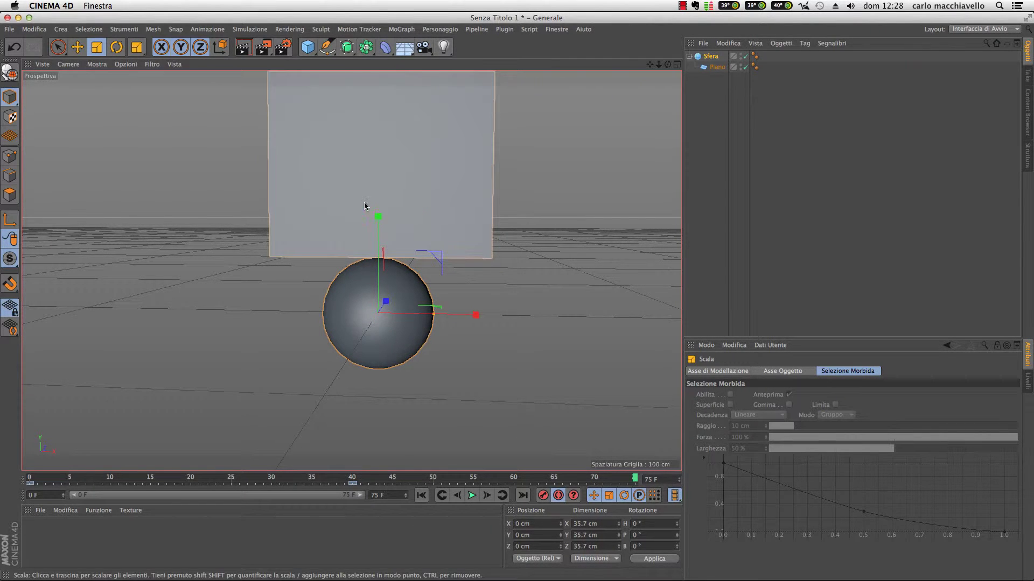
{"action": "left_click_drag", "start_coordinate": [379, 218], "coordinate": [376, 261]}
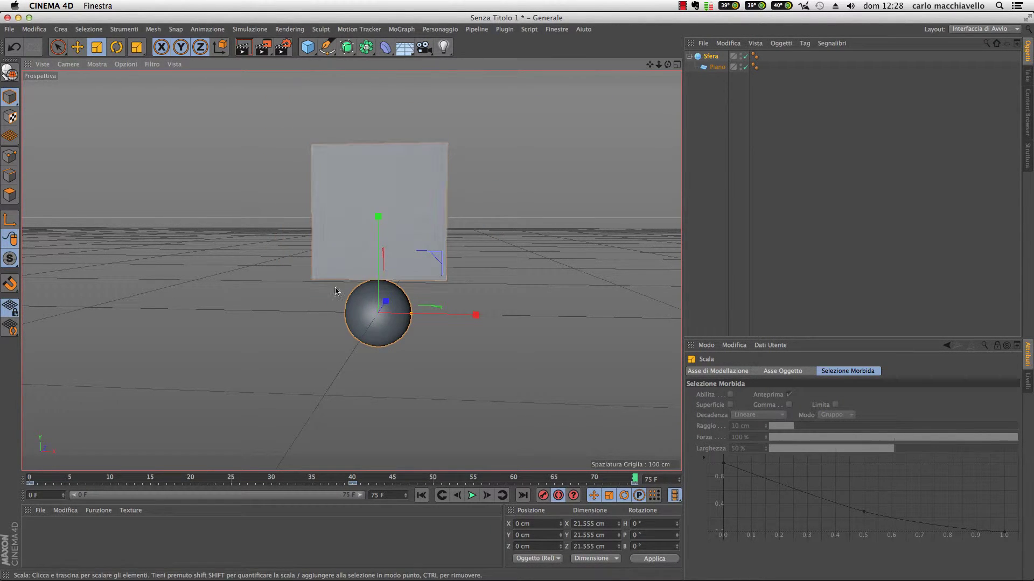
Return to frame 0, show the sphere's object properties, and scrub to watch the radius change.
{"action": "mouse_move", "coordinate": [636, 480]}
{"action": "left_mouse_down"}
{"action": "mouse_move", "coordinate": [26, 440]}
{"action": "mouse_move", "coordinate": [518, 454]}
{"action": "mouse_move", "coordinate": [338, 447]}
{"action": "left_mouse_up"}
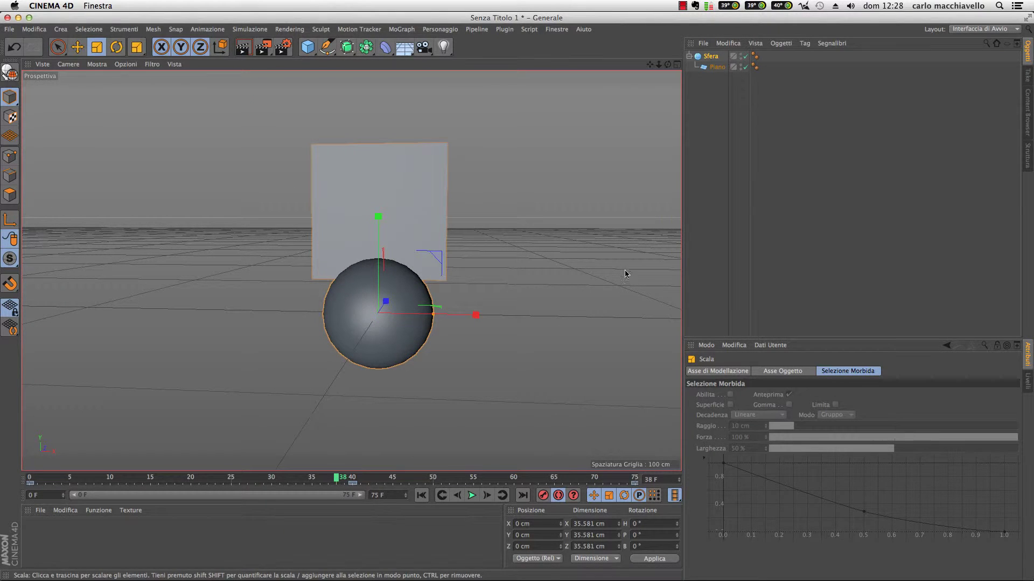
{"action": "left_click", "coordinate": [702, 133]}
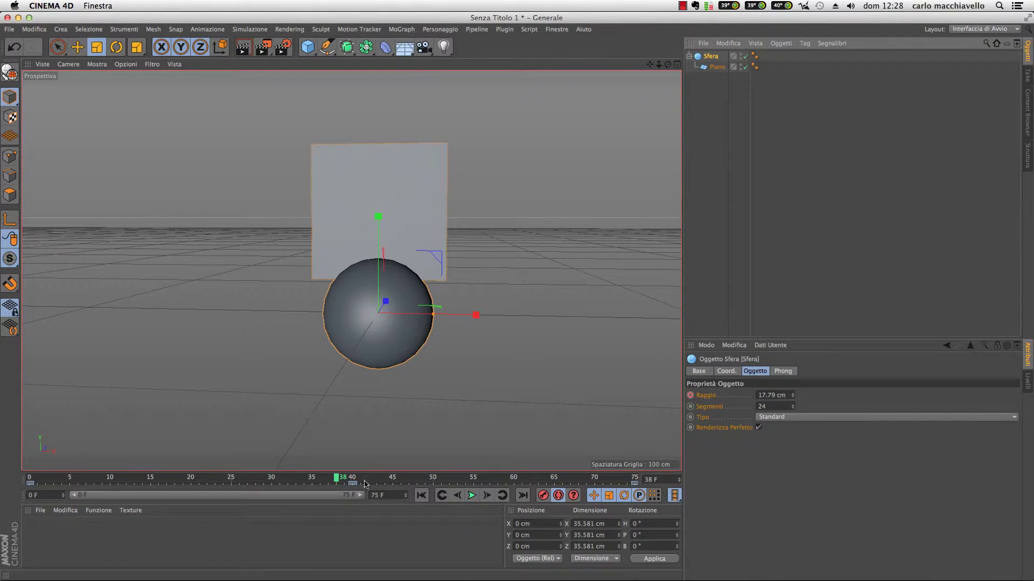
{"action": "mouse_move", "coordinate": [337, 479]}
{"action": "left_mouse_down"}
{"action": "mouse_move", "coordinate": [134, 479]}
{"action": "mouse_move", "coordinate": [618, 479]}
{"action": "mouse_move", "coordinate": [29, 479]}
{"action": "left_mouse_up"}
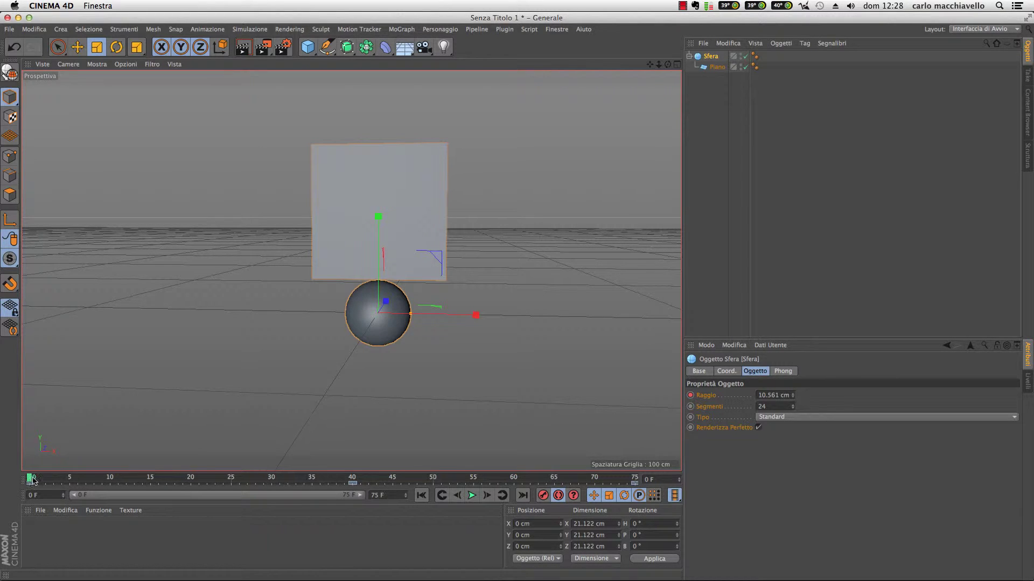
Scrub through the animation, then undo twice to bring the sphere back to a 10 cm radius.
{"action": "left_click_drag", "start_coordinate": [31, 478], "coordinate": [182, 478]}
{"action": "left_click_drag", "start_coordinate": [323, 478], "coordinate": [42, 483]}
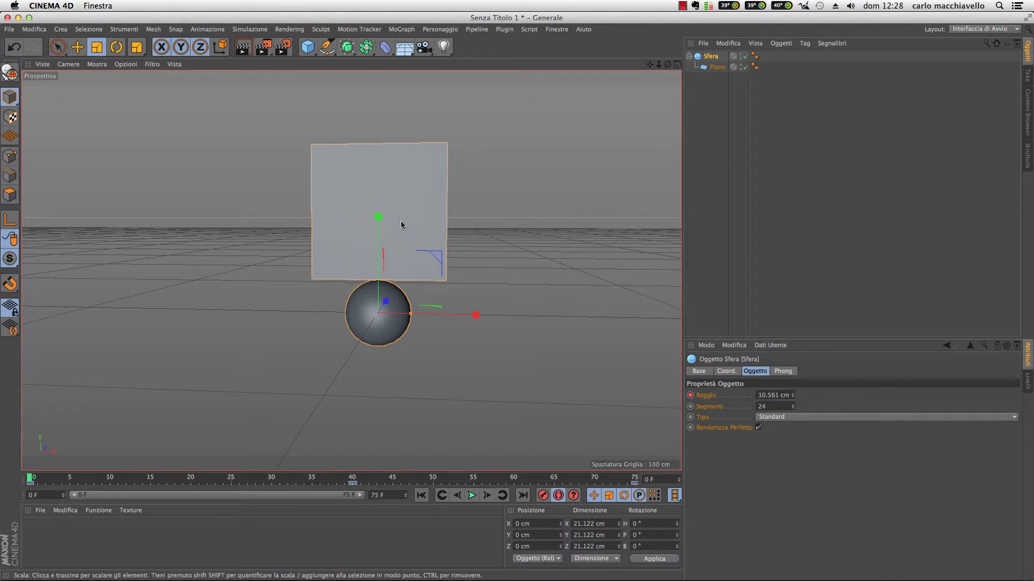
{"action": "key", "text": "ctrl+z"}
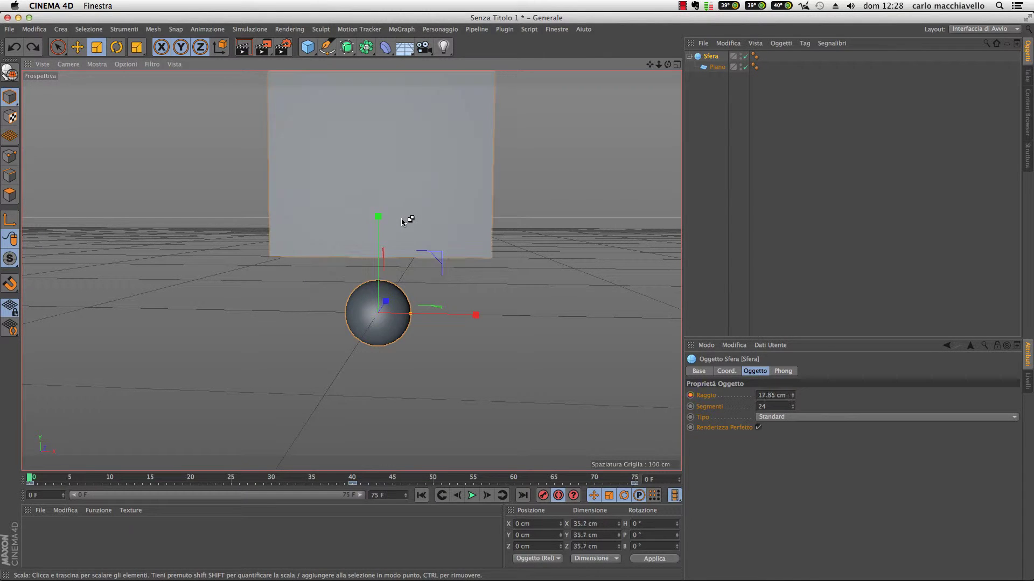
{"action": "key", "text": "ctrl+z"}
{"action": "key", "text": "ctrl+z"}
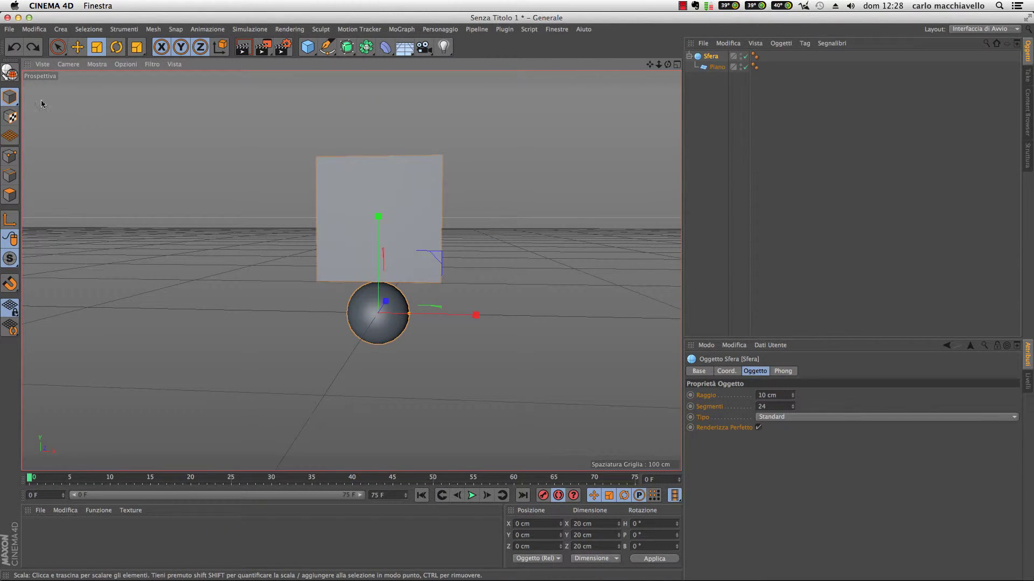
Switch to Object (Oggetto) mode and keyframe the sphere's current transform.
{"action": "left_click", "coordinate": [11, 98]}
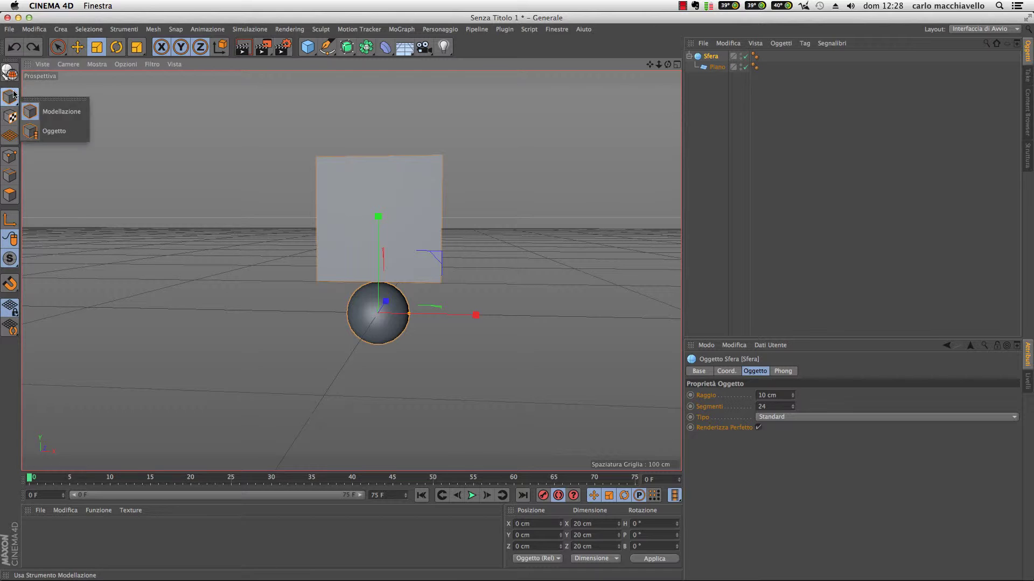
{"action": "left_click", "coordinate": [68, 131]}
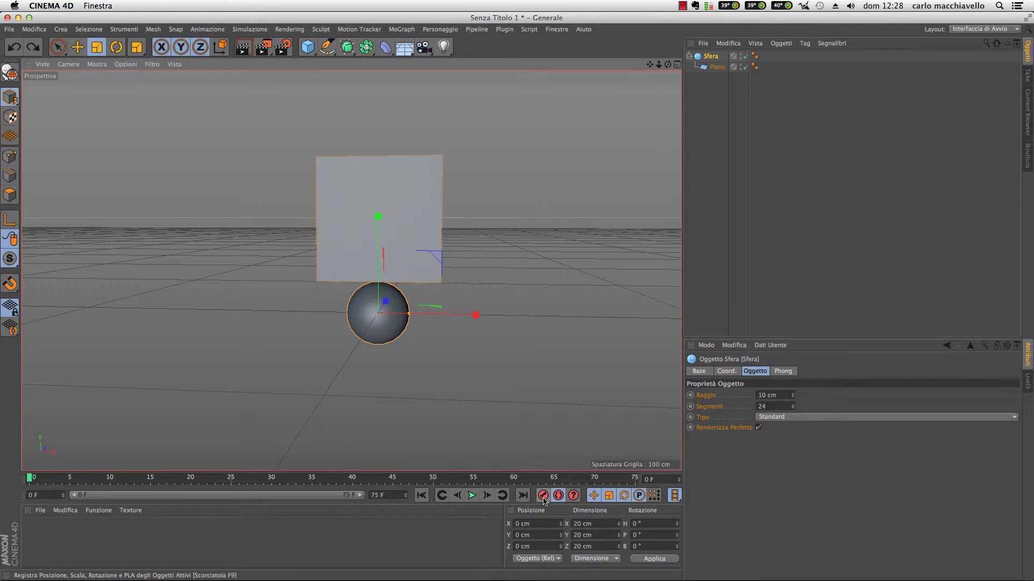
{"action": "left_click", "coordinate": [486, 292]}
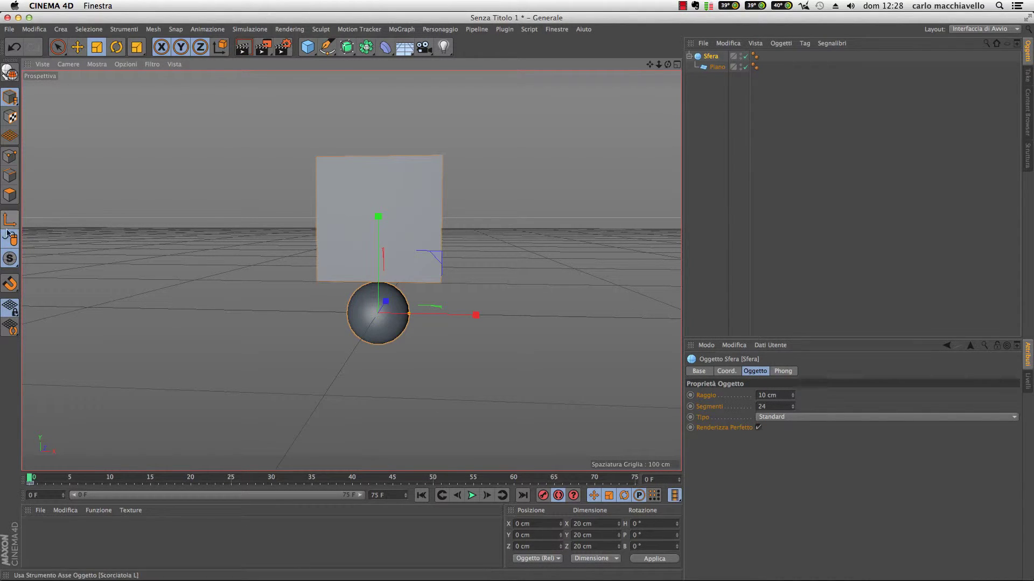
Squash the sphere and plane vertically, then stretch them taller at frame 40.
{"action": "left_click_drag", "start_coordinate": [378, 217], "coordinate": [378, 261]}
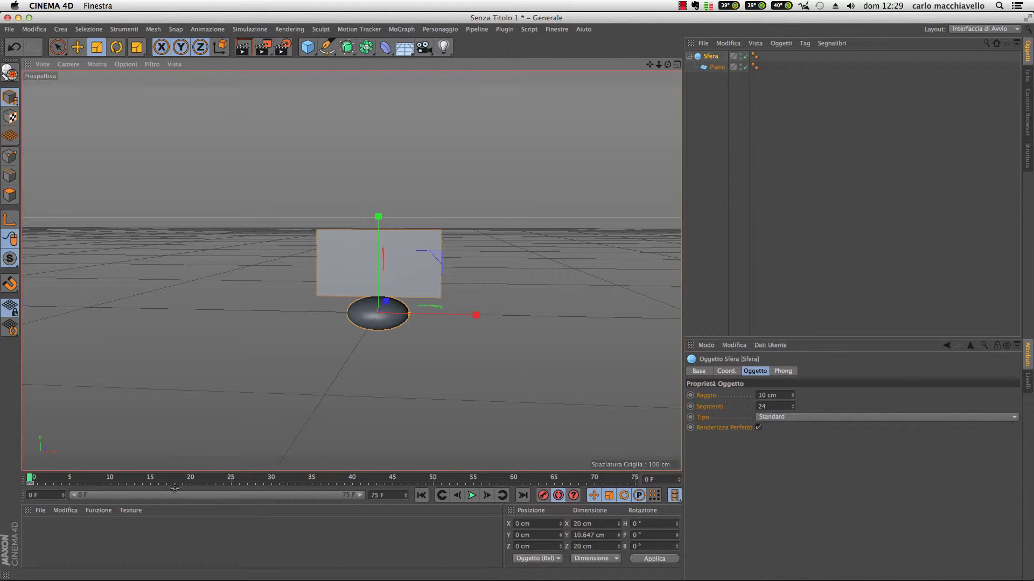
{"action": "left_click", "coordinate": [353, 480]}
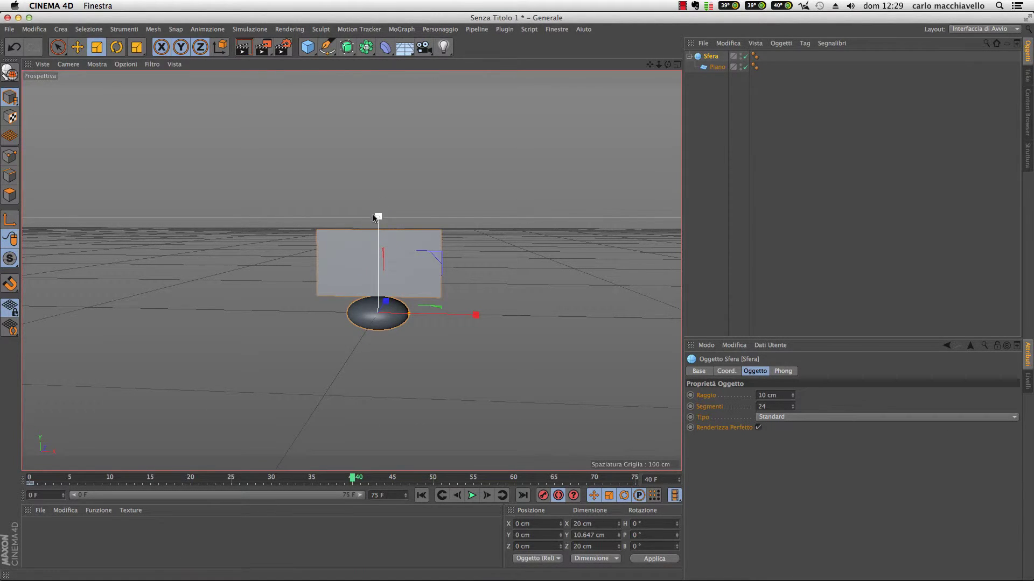
{"action": "left_click_drag", "start_coordinate": [378, 216], "coordinate": [378, 76]}
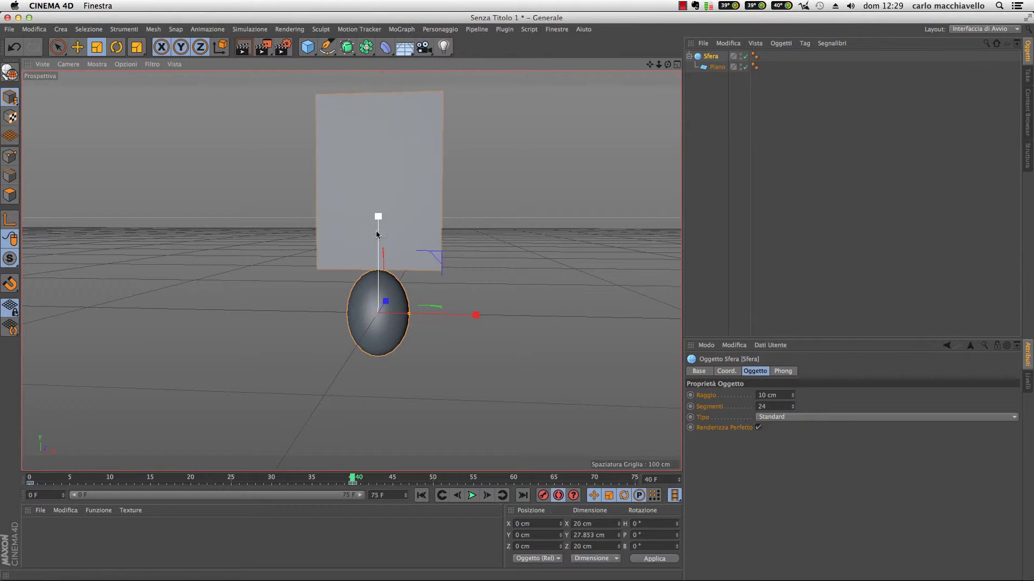
At frame 75, scale the sphere to about 7.4 cm wide and 10.3 cm tall, then select the plane.
{"action": "left_click", "coordinate": [635, 479]}
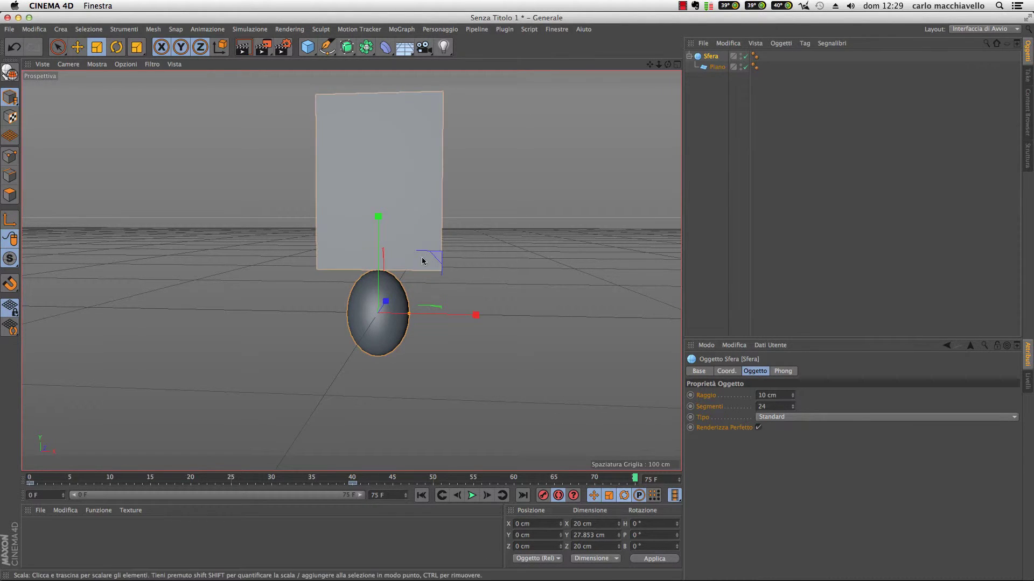
{"action": "left_click_drag", "start_coordinate": [378, 217], "coordinate": [388, 266]}
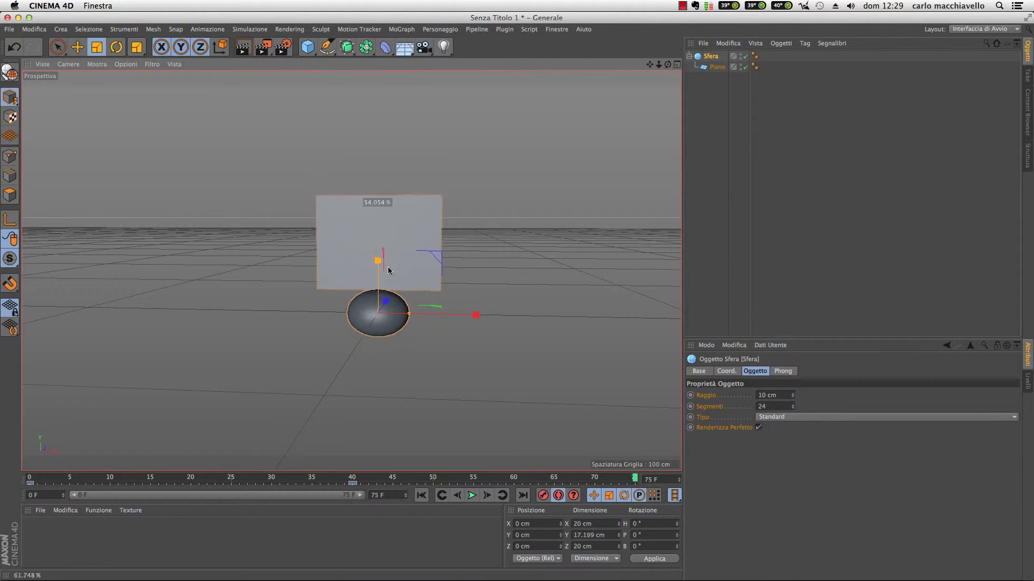
{"action": "left_click_drag", "start_coordinate": [476, 315], "coordinate": [405, 312]}
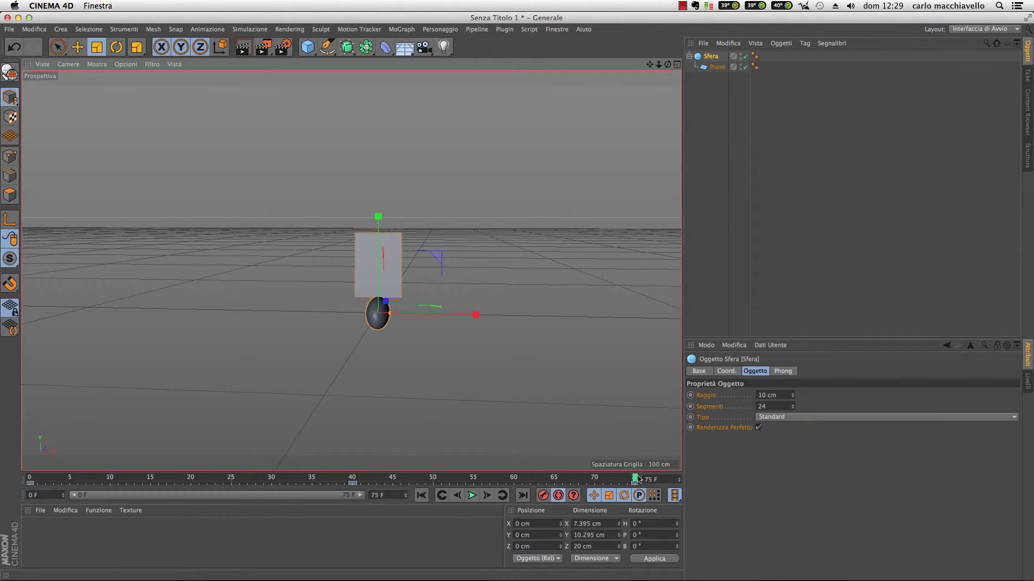
{"action": "mouse_move", "coordinate": [635, 479]}
{"action": "left_mouse_down"}
{"action": "mouse_move", "coordinate": [128, 446]}
{"action": "mouse_move", "coordinate": [120, 480]}
{"action": "mouse_move", "coordinate": [147, 452]}
{"action": "mouse_move", "coordinate": [672, 451]}
{"action": "left_mouse_up"}
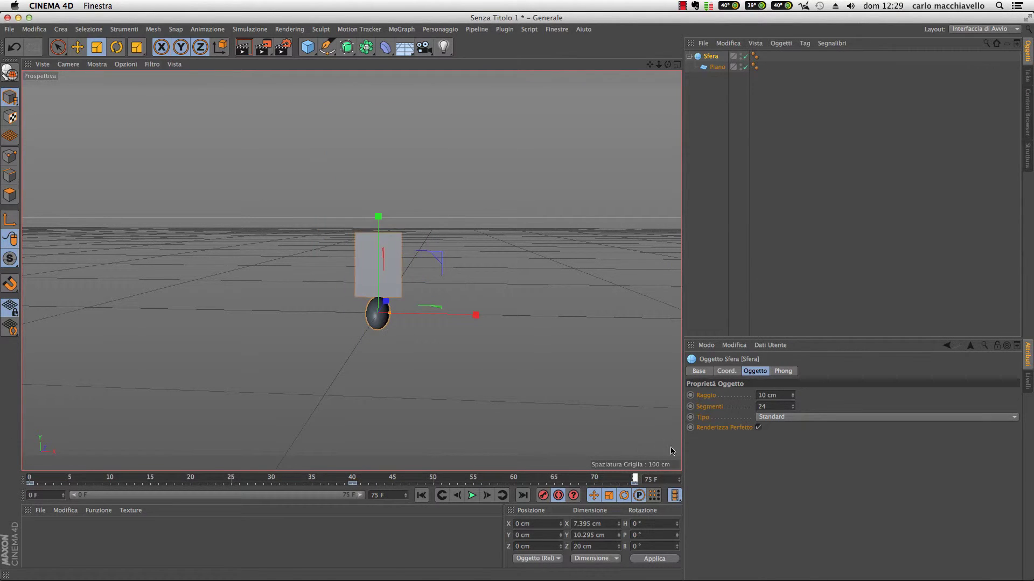
{"action": "left_click", "coordinate": [716, 68]}
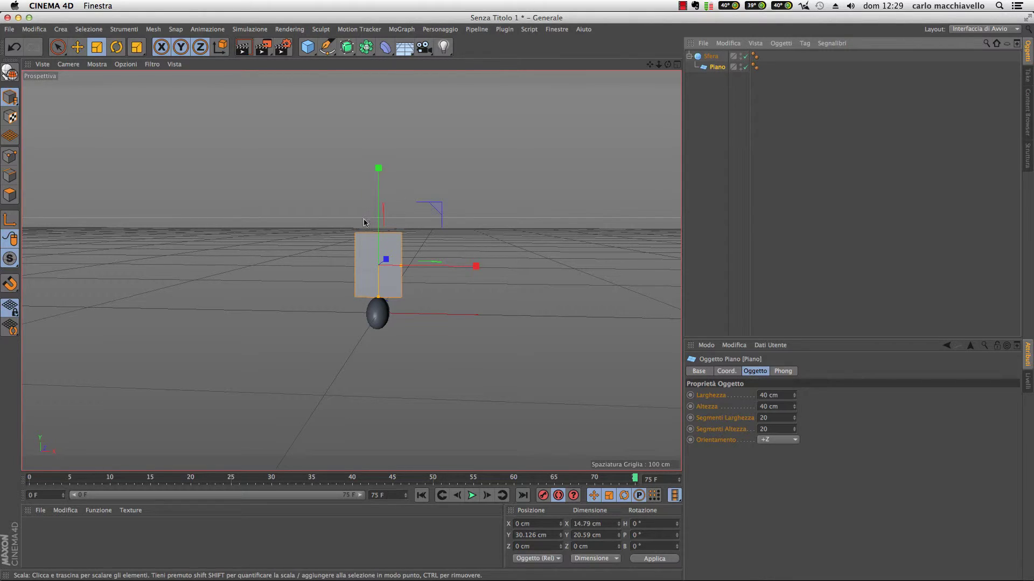
Reselect the sphere, show its Coord. scale values at frame 0, and open the Model/Object mode flyout.
{"action": "left_click", "coordinate": [711, 56]}
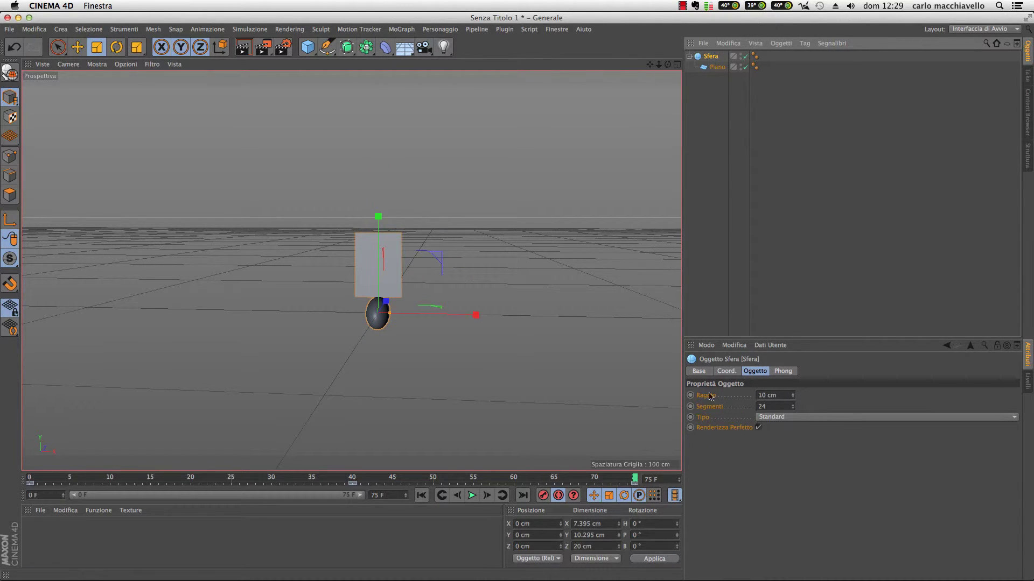
{"action": "left_click", "coordinate": [726, 372]}
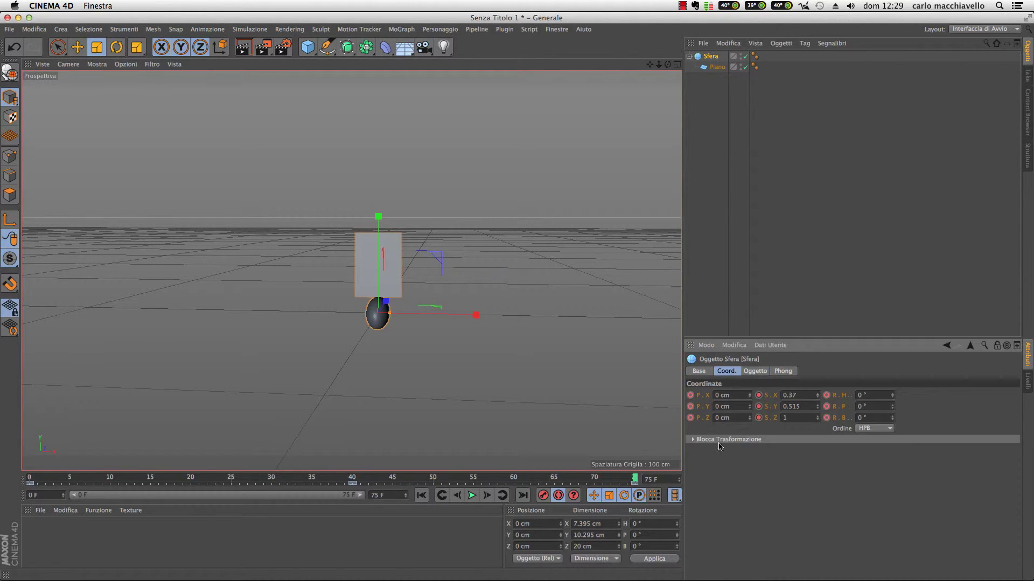
{"action": "left_click", "coordinate": [30, 479]}
{"action": "mouse_move", "coordinate": [30, 479]}
{"action": "left_mouse_down"}
{"action": "mouse_move", "coordinate": [401, 479]}
{"action": "mouse_move", "coordinate": [31, 478]}
{"action": "left_mouse_up"}
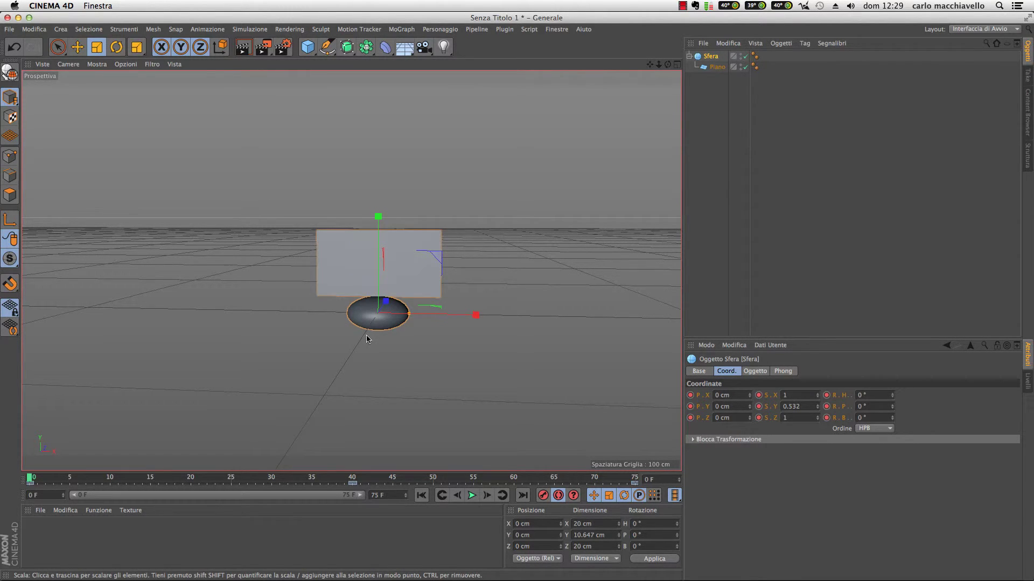
{"action": "left_click_drag", "start_coordinate": [10, 97], "coordinate": [74, 112]}
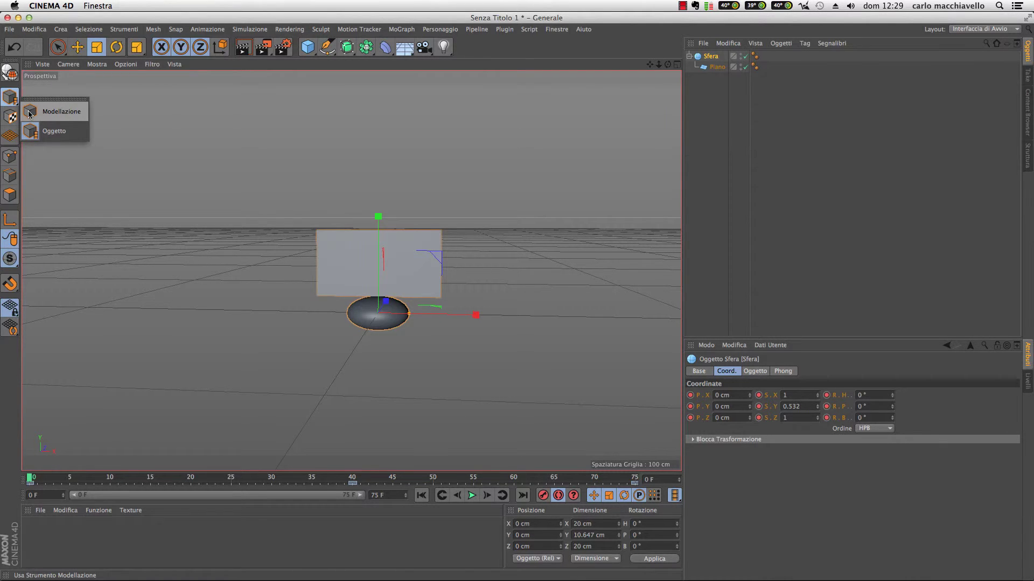
In Model (Modellazione) mode, scale the sphere down to an 8.712 cm radius.
{"action": "left_click", "coordinate": [75, 115]}
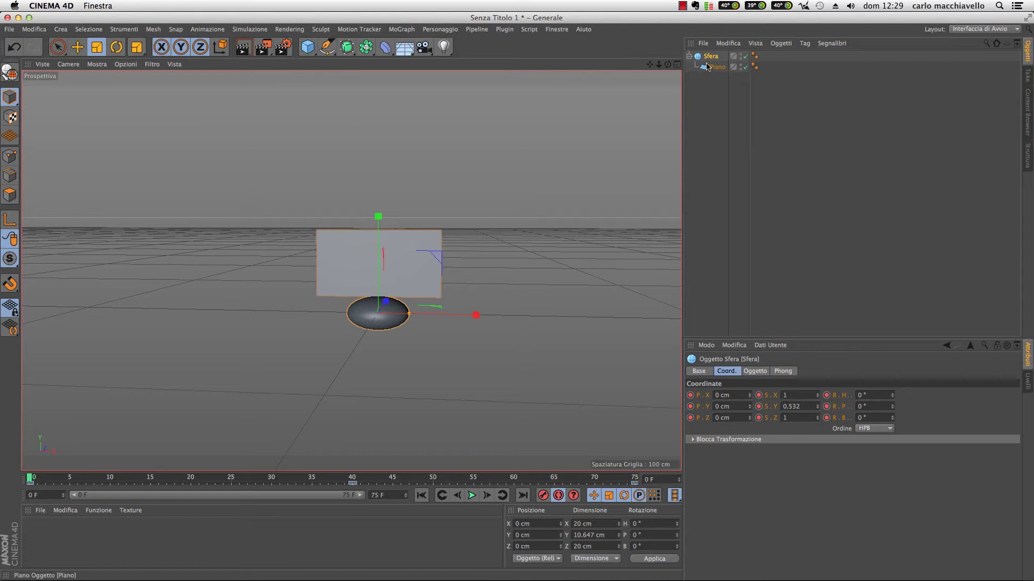
{"action": "left_click", "coordinate": [756, 372]}
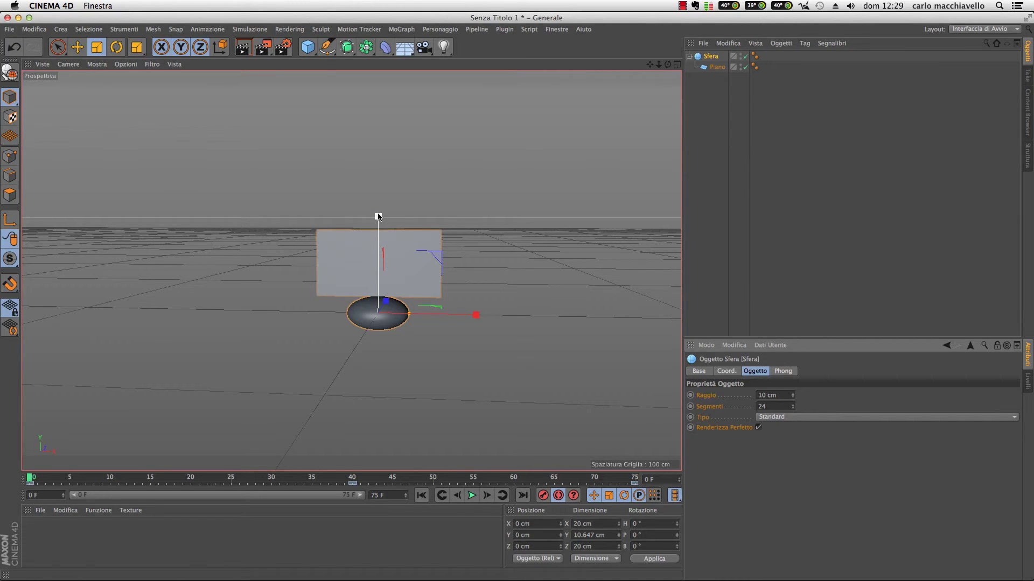
{"action": "left_click_drag", "start_coordinate": [379, 216], "coordinate": [380, 203]}
In Object (Oggetto) mode, squash the sphere and plane vertically to a 0.667 Y scale.
{"action": "left_click", "coordinate": [9, 97]}
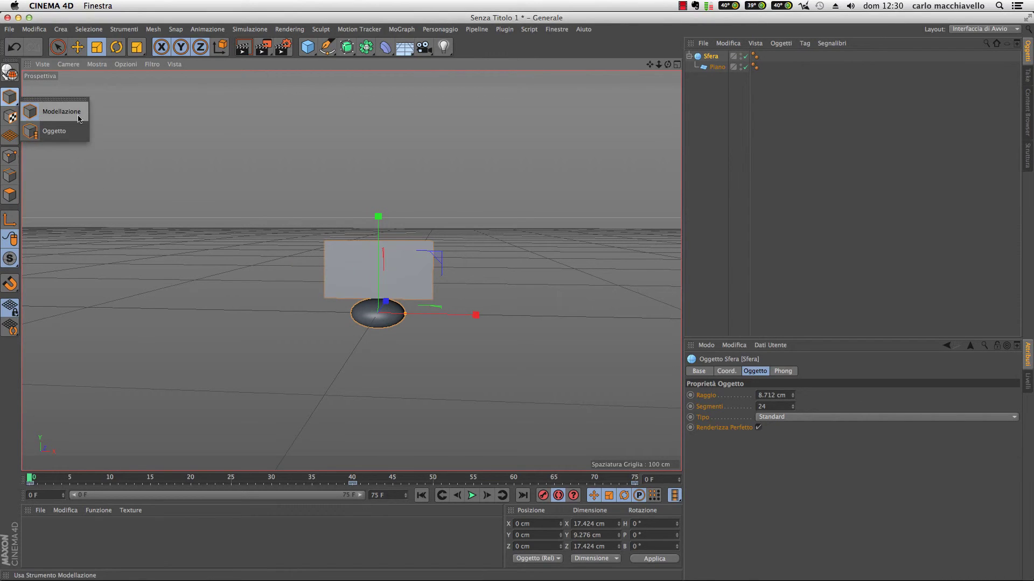
{"action": "left_click", "coordinate": [69, 131]}
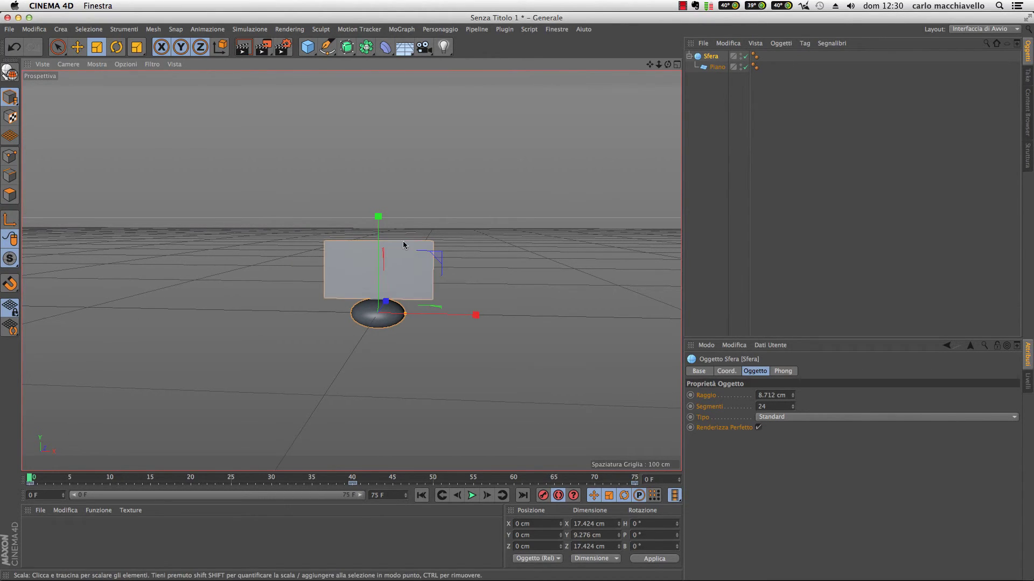
{"action": "left_click_drag", "start_coordinate": [378, 217], "coordinate": [378, 178]}
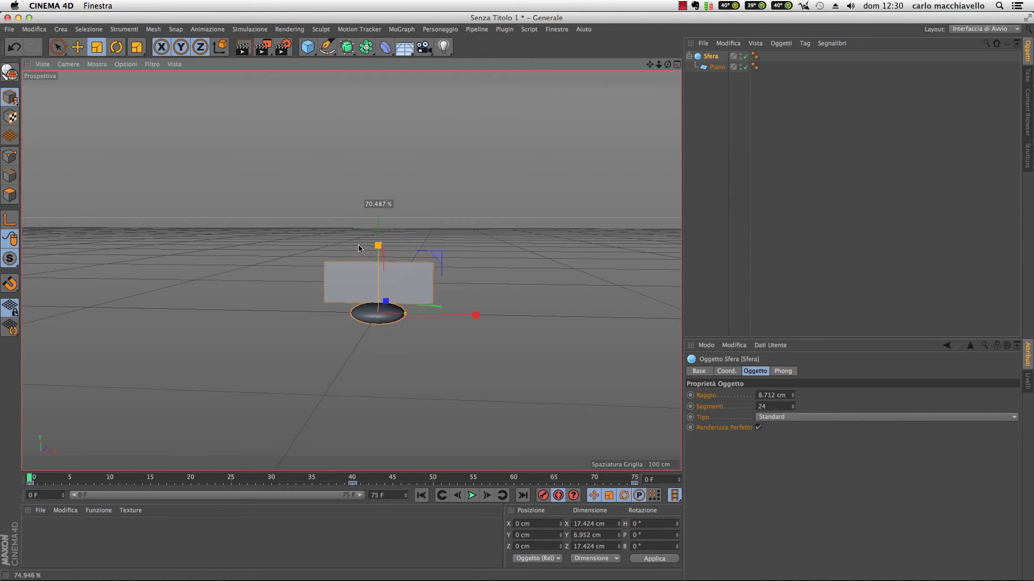
{"action": "left_click", "coordinate": [726, 370]}
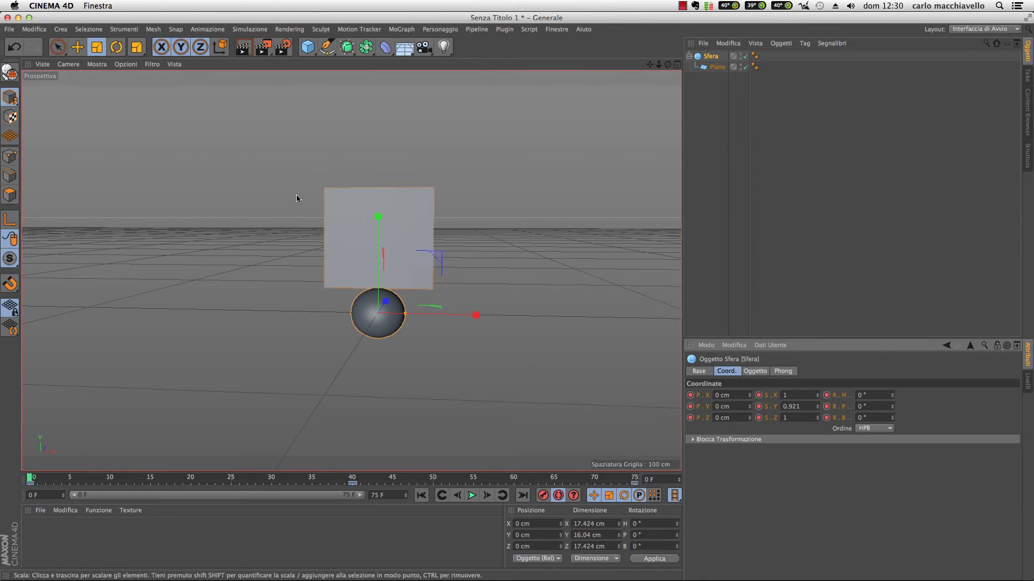
{"action": "left_click_drag", "start_coordinate": [378, 216], "coordinate": [383, 254]}
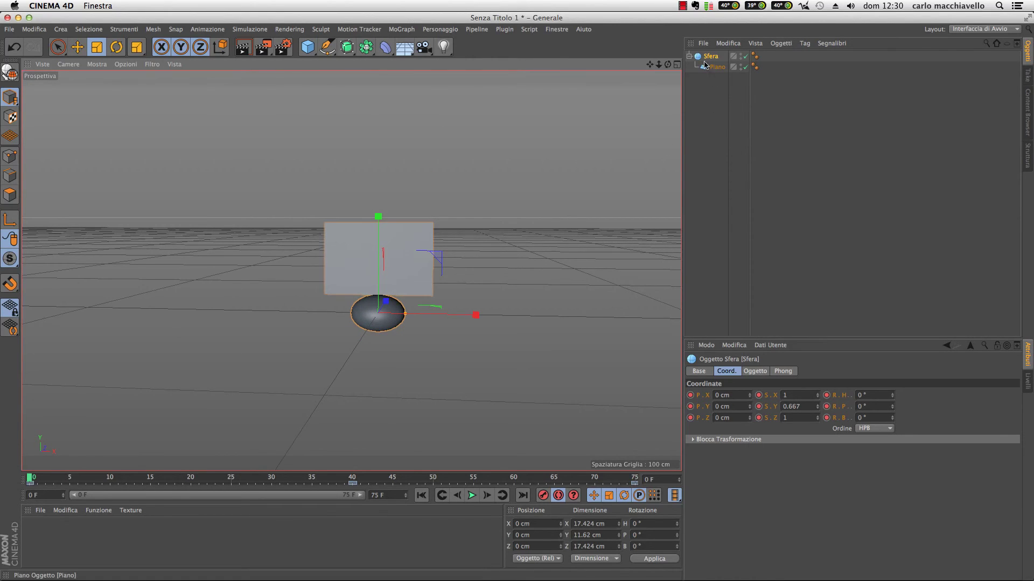